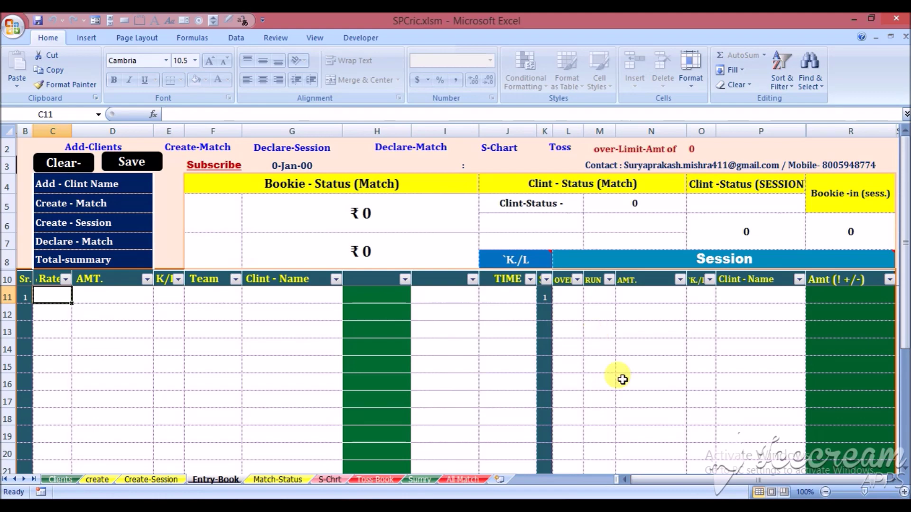
Step: Restore SPCric.xlsm, run the Save shape's macro, and minimise the workbook
left_click(853, 18)
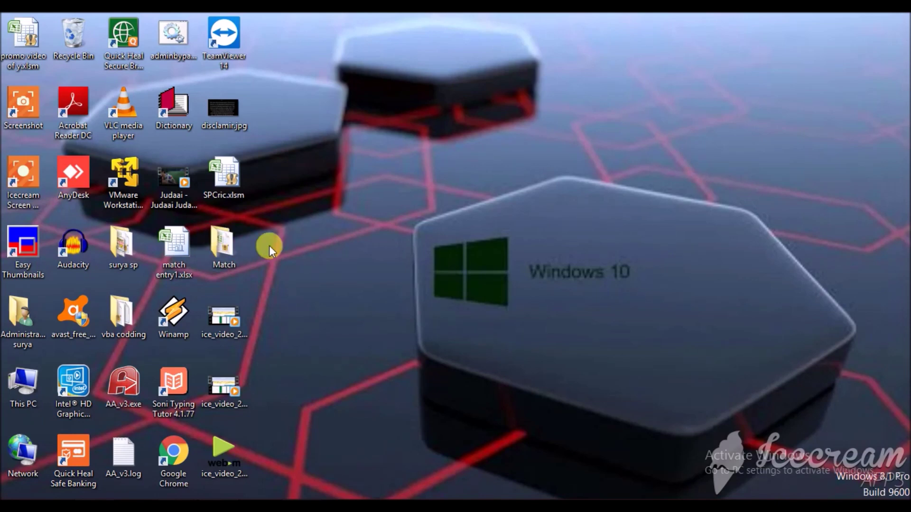
left_click(109, 506)
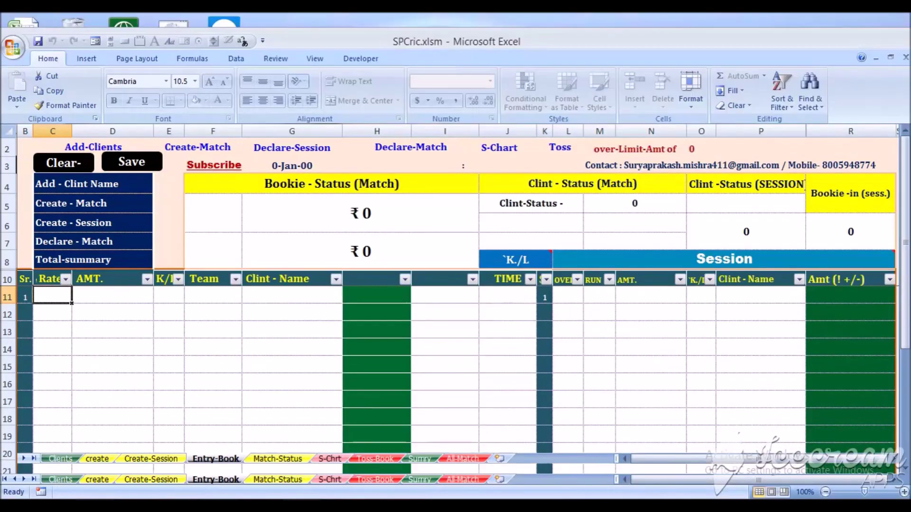
left_click(136, 162)
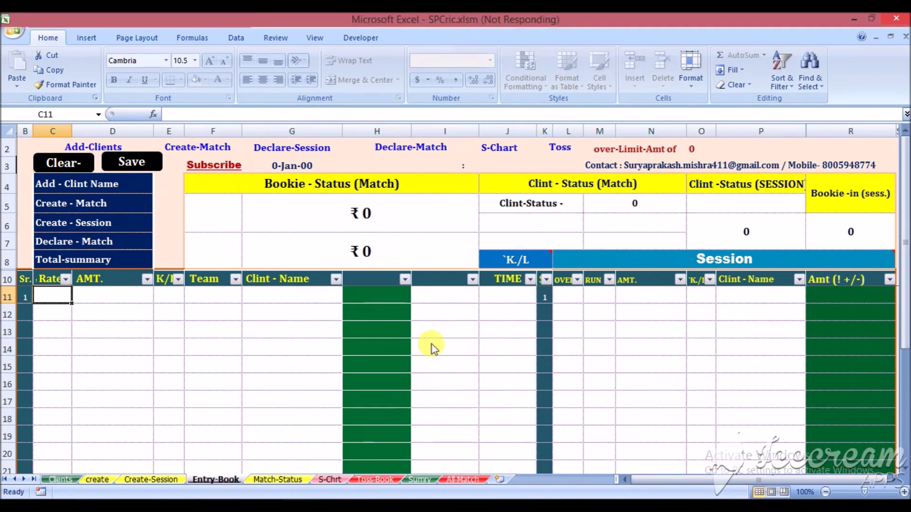
left_click(855, 19)
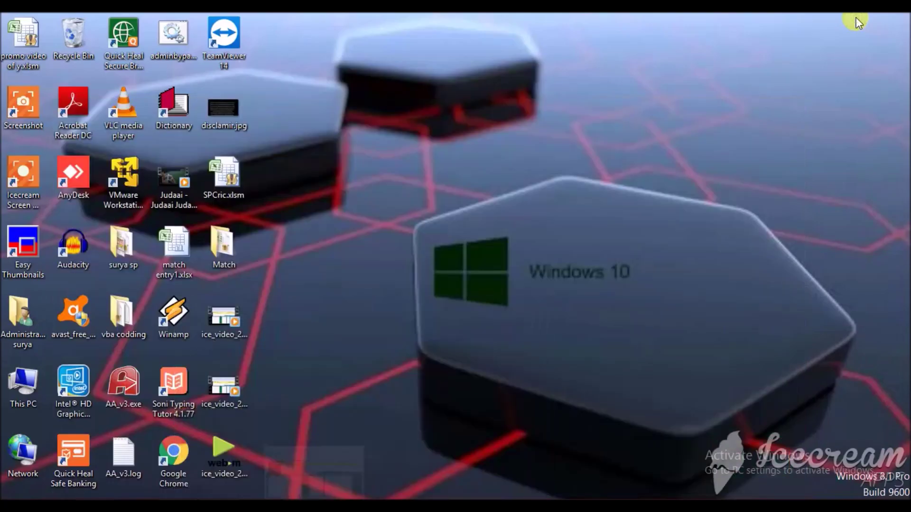
Step: Open SPCric.xlsm from the Match folder, recheck the folder, and switch back to the workbook
double_click(240, 240)
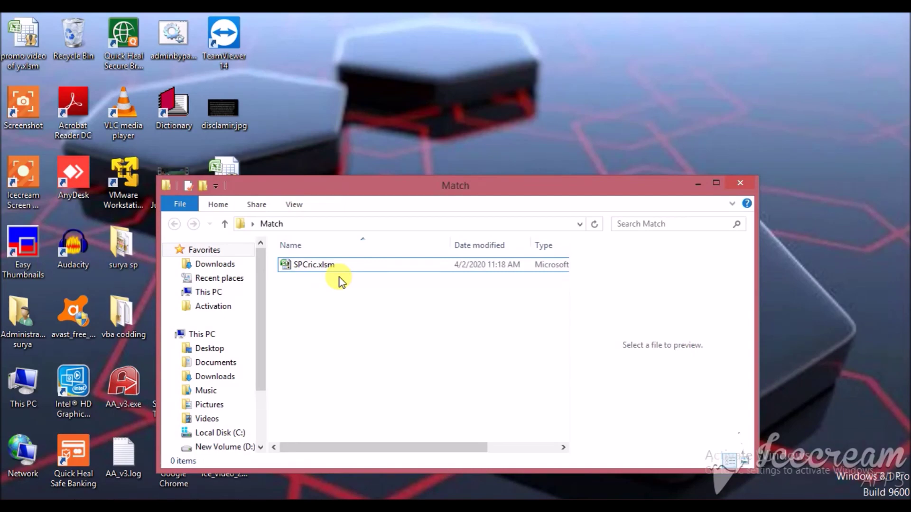
double_click(339, 274)
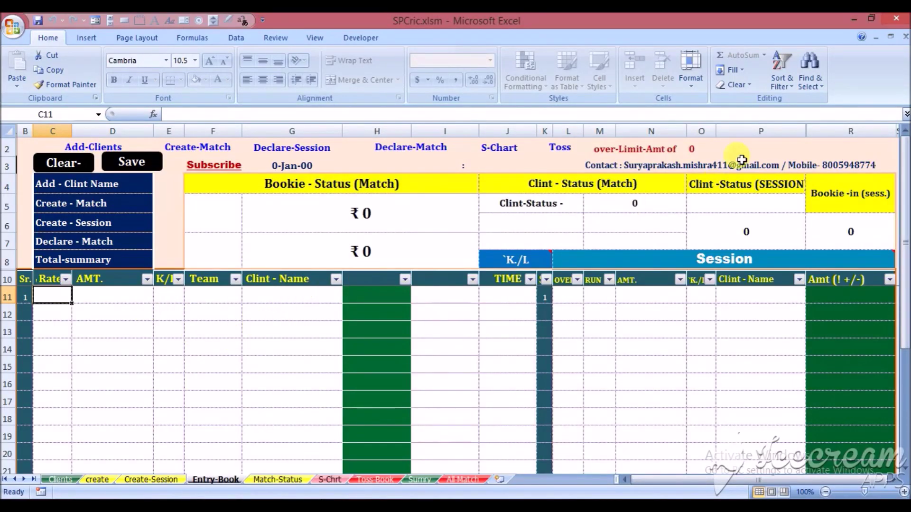
left_click(849, 20)
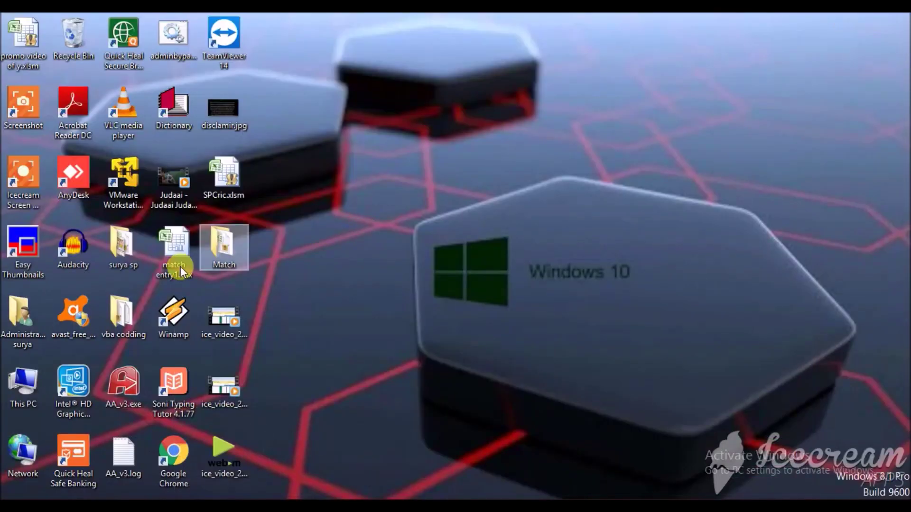
double_click(227, 247)
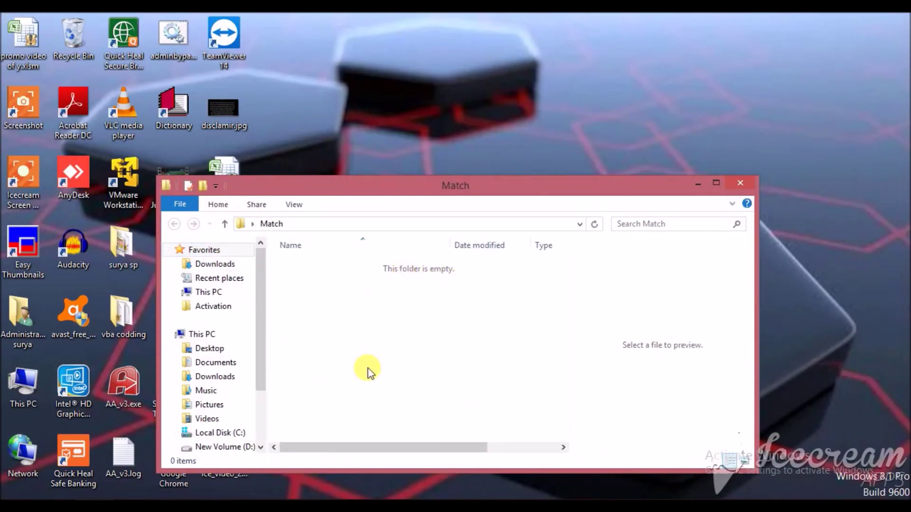
key("alt+Tab")
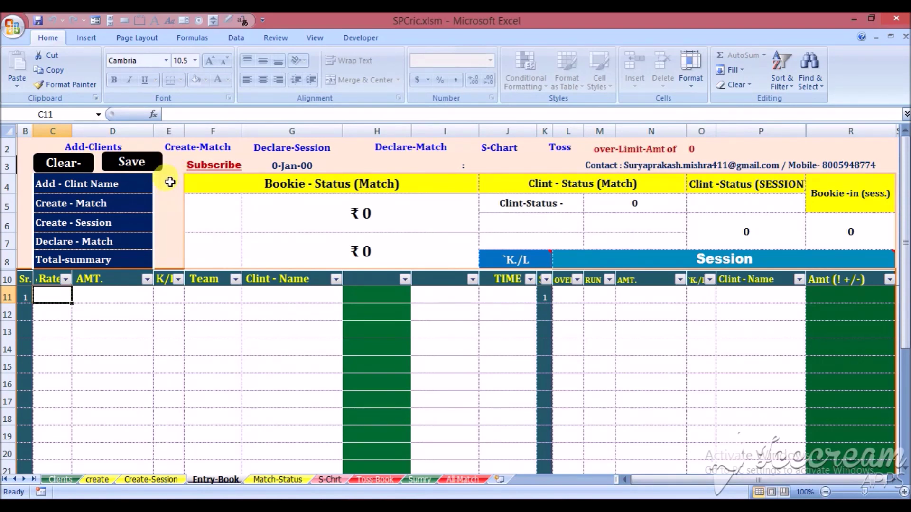
Step: Run the Save shape's macro in SPCric.xlsm again, then minimise the window
left_click(145, 166)
left_click(855, 17)
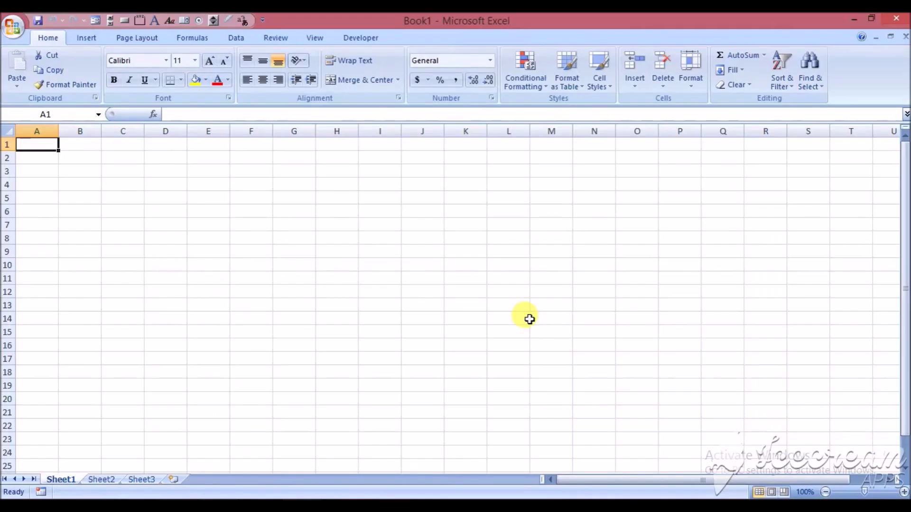
Step: Rename the desktop file SPCric.xlsm to SP222 and open SP222.xlsm
left_click(853, 19)
left_click(218, 185)
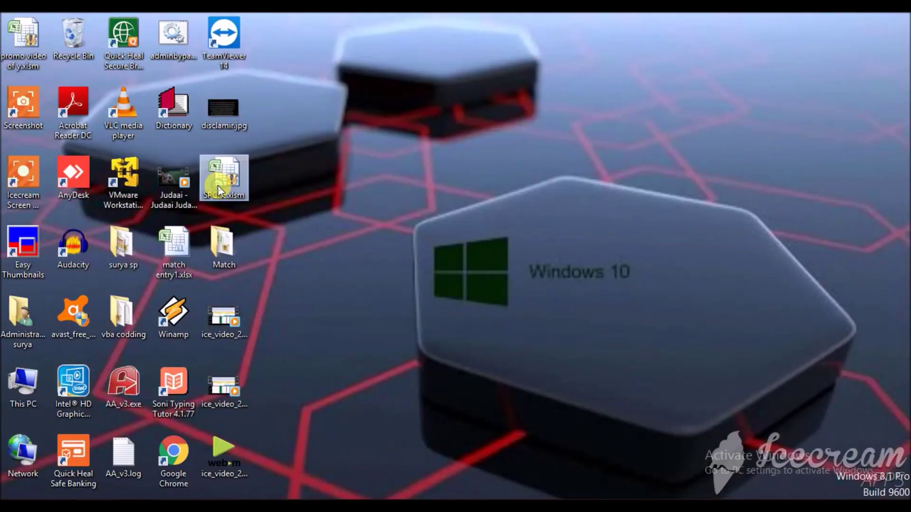
key("F2")
type("SP222.xlsm")
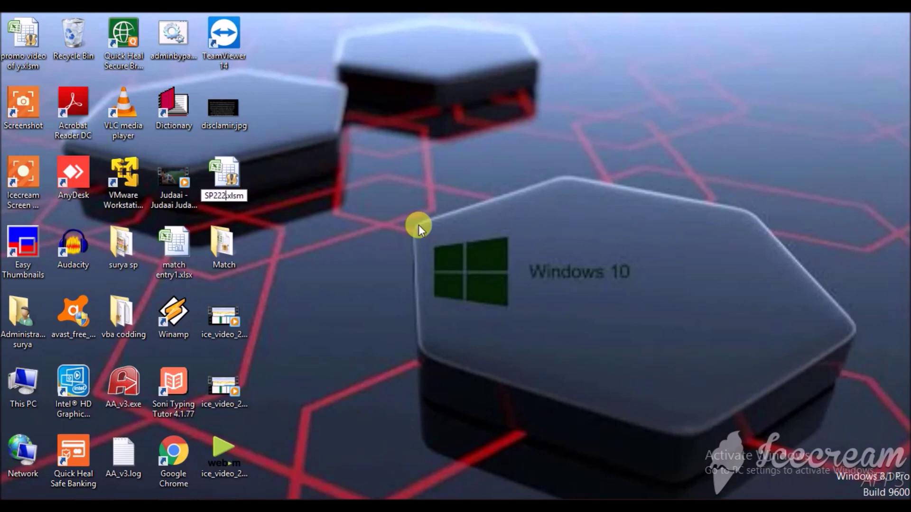
key("Return")
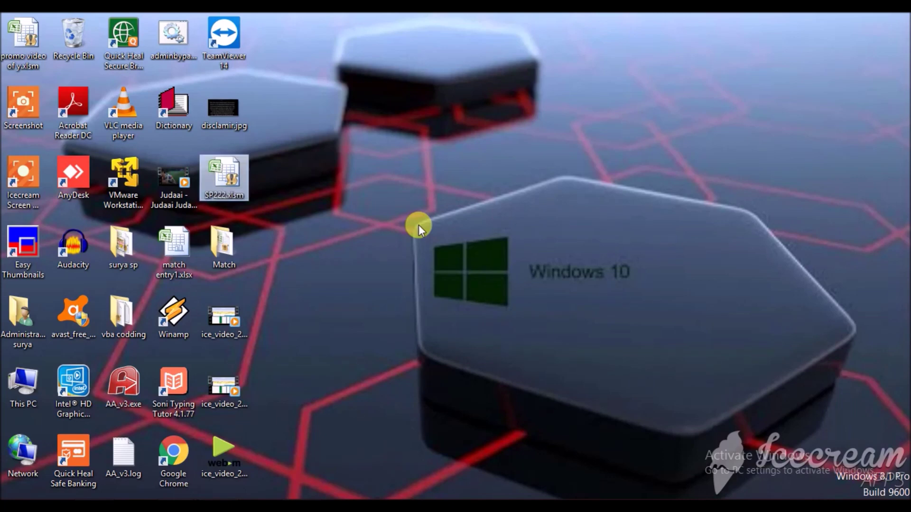
double_click(238, 180)
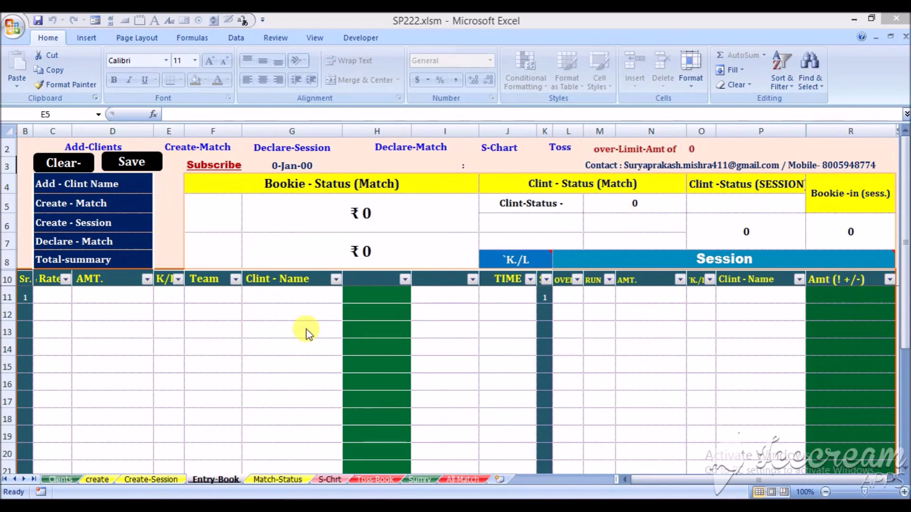
Step: Run the Save macro in SP222.xlsm and select SPCric.xlsm in the Match folder
left_click(143, 163)
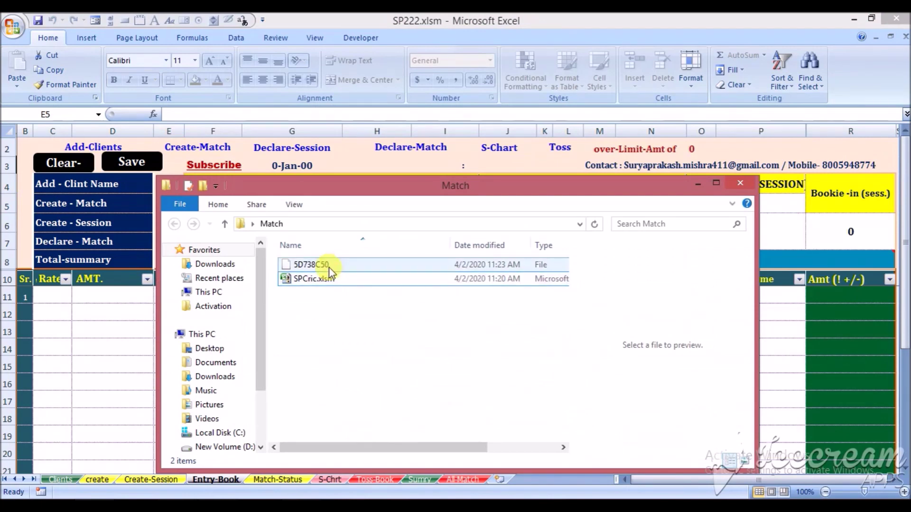
left_click(377, 275)
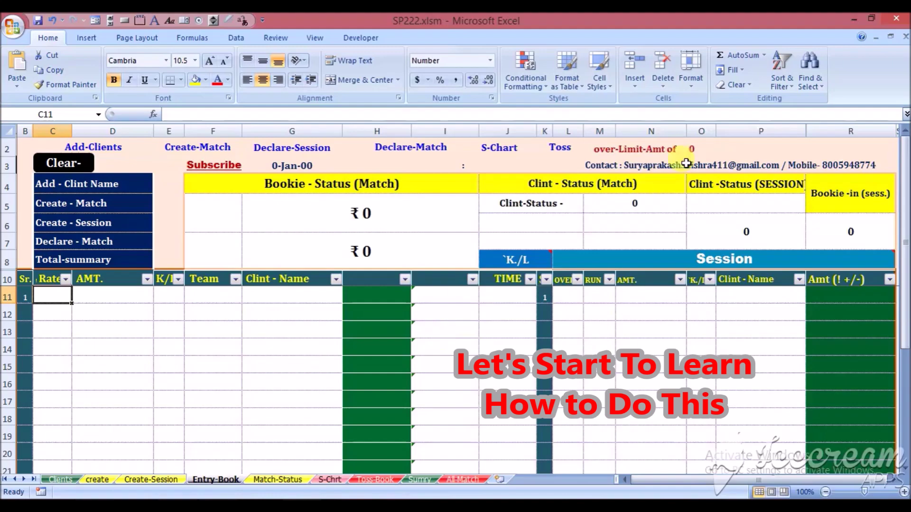
Step: Add a new desktop folder named 'Match', fixing the mistyped name, then deselect it
left_click(854, 19)
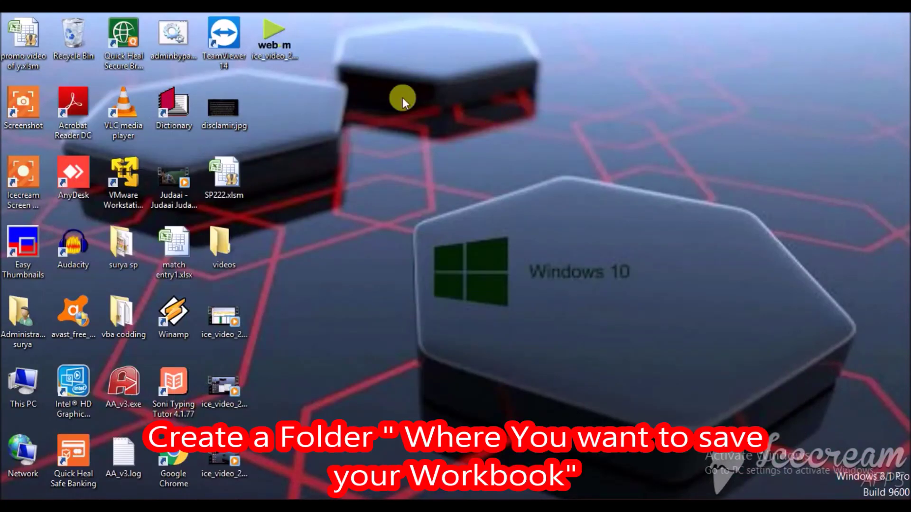
right_click(308, 100)
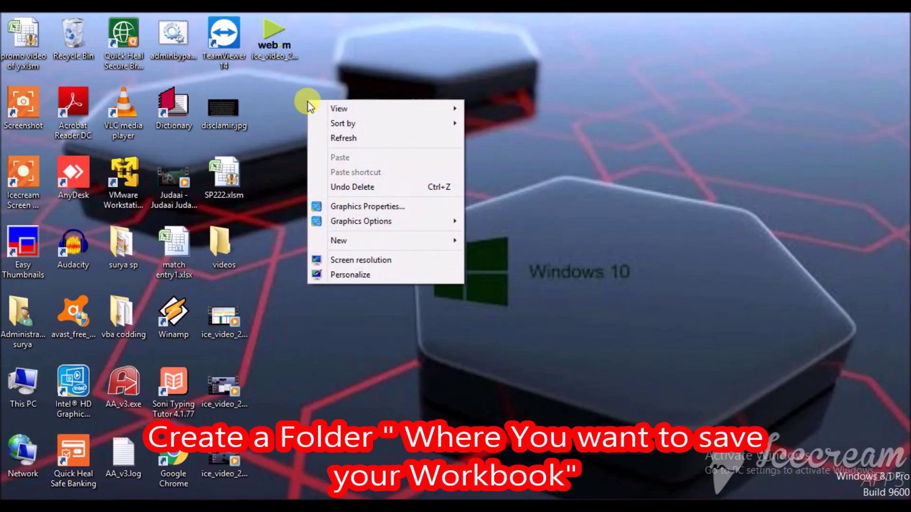
mouse_move(445, 245)
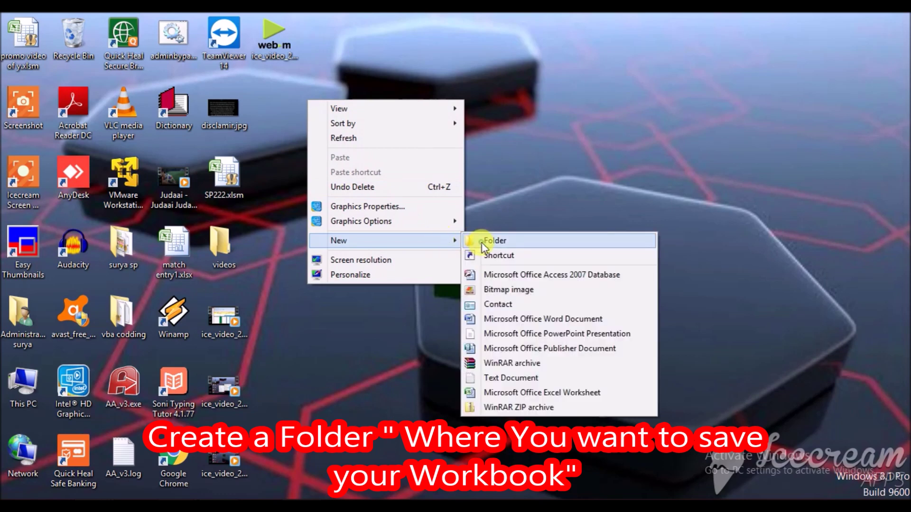
left_click(483, 243)
type("Make")
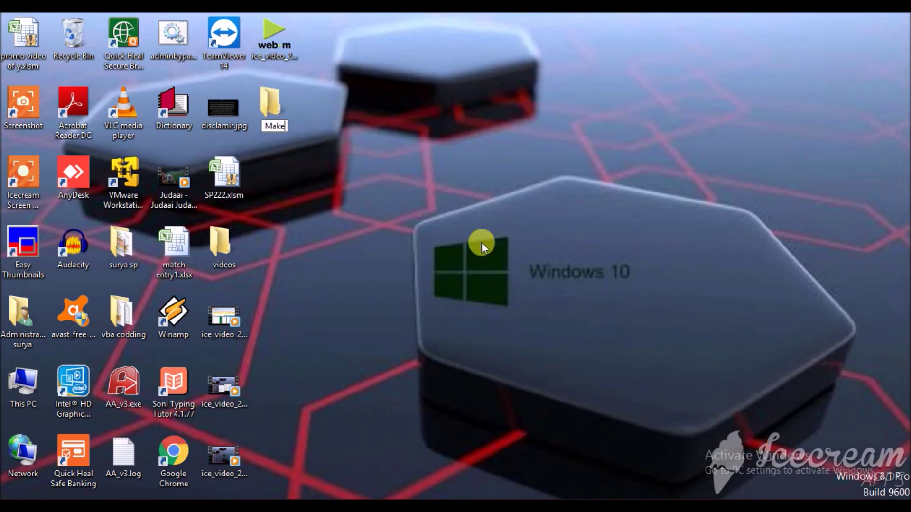
key("BackSpace")
key("BackSpace")
type("tch")
key("Return")
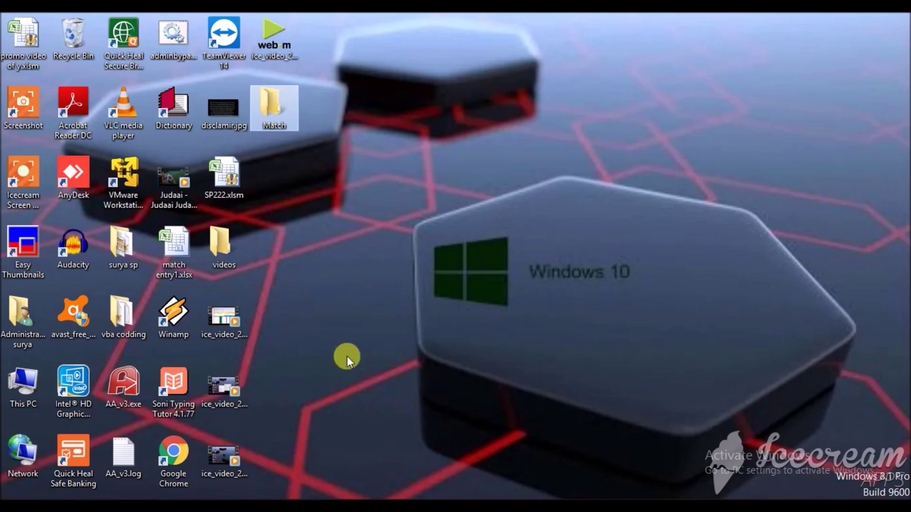
left_click(292, 488)
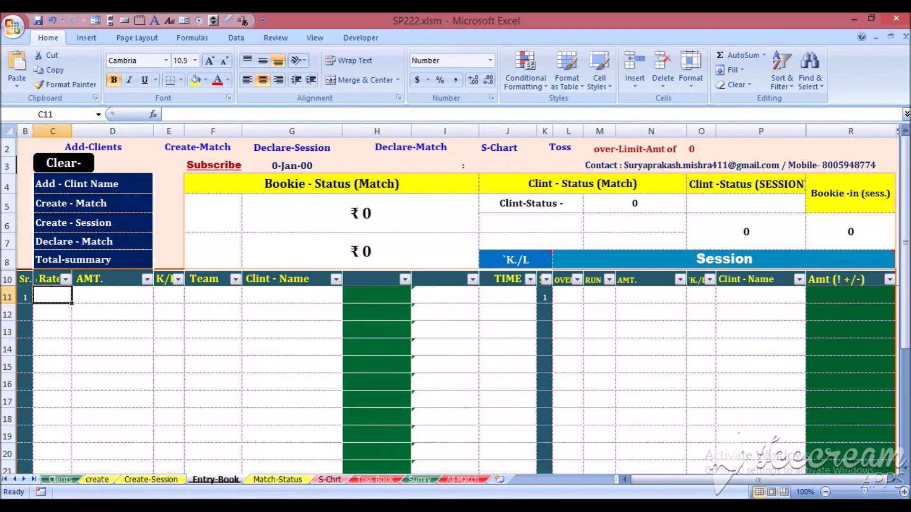
left_click(95, 36)
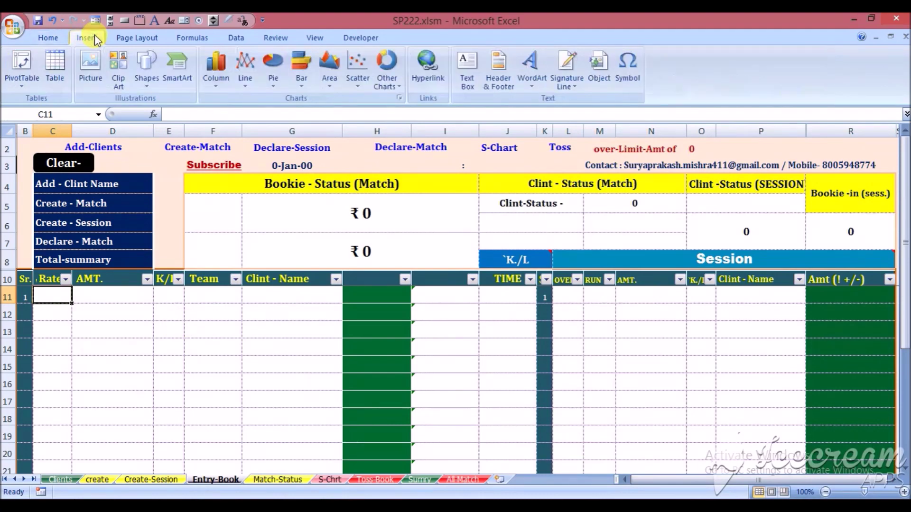
left_click(148, 78)
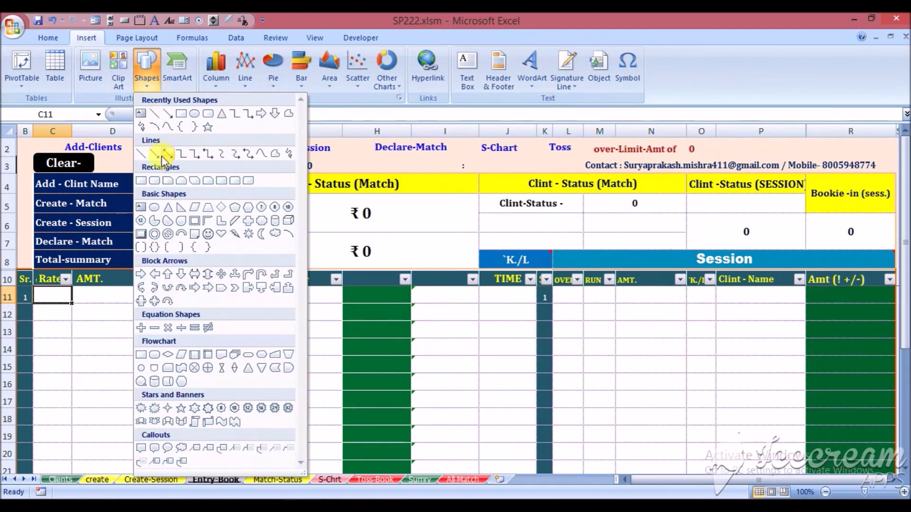
left_click(153, 180)
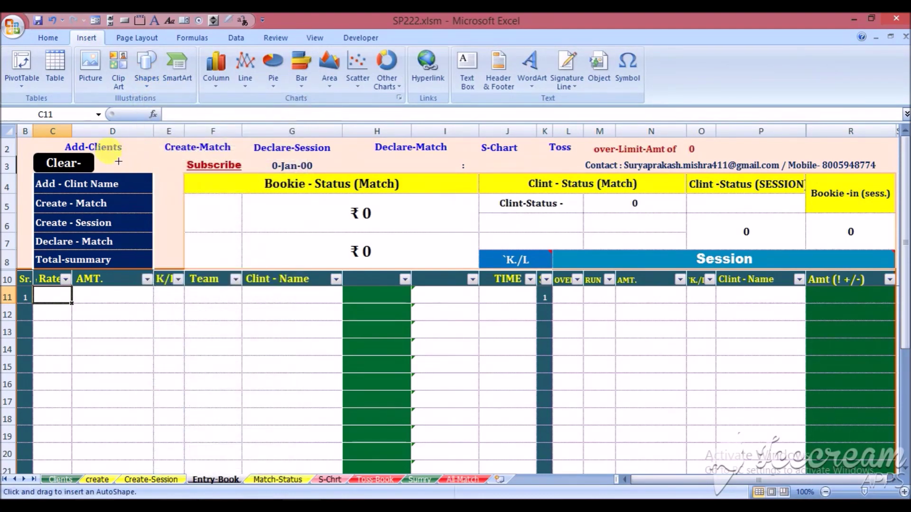
left_click_drag(111, 160, 175, 224)
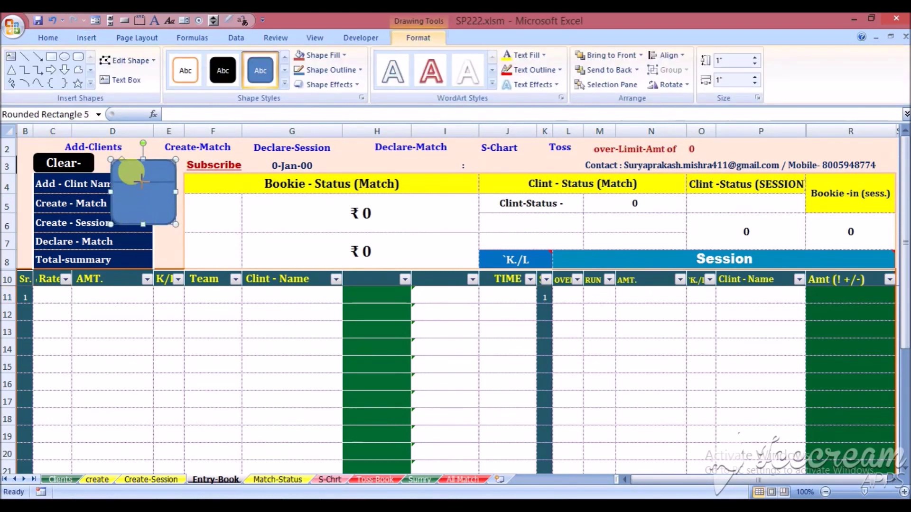
left_click_drag(141, 181, 142, 182)
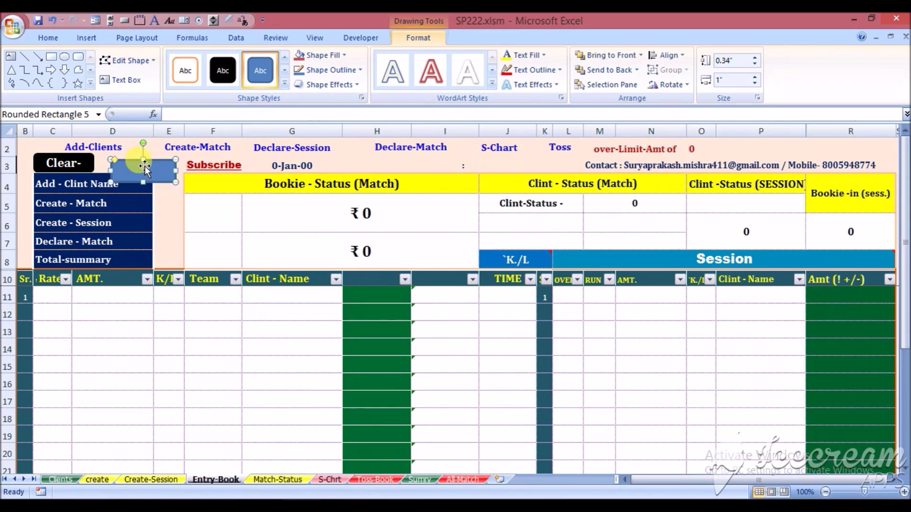
key("Up")
key("Up")
key("Up")
key("Up")
key("Up")
key("Up")
key("Left")
key("Left")
key("Left")
key("Left")
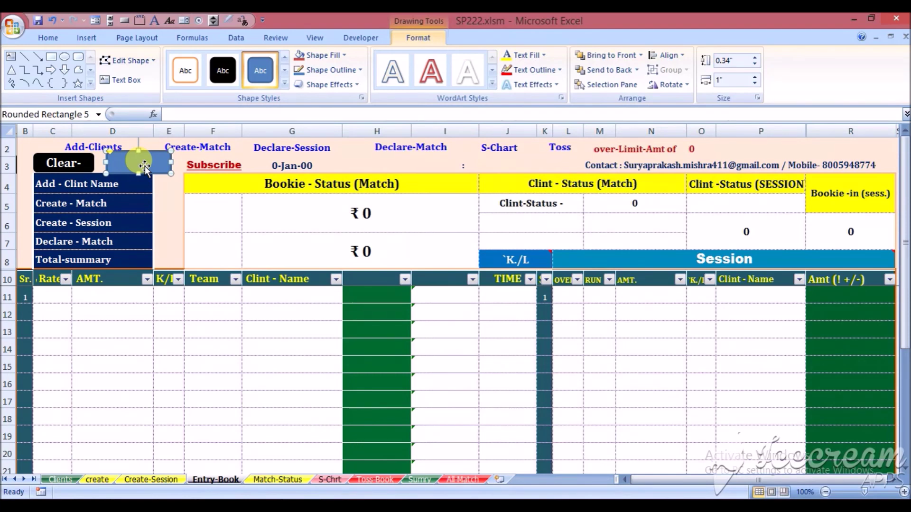
key("Delete")
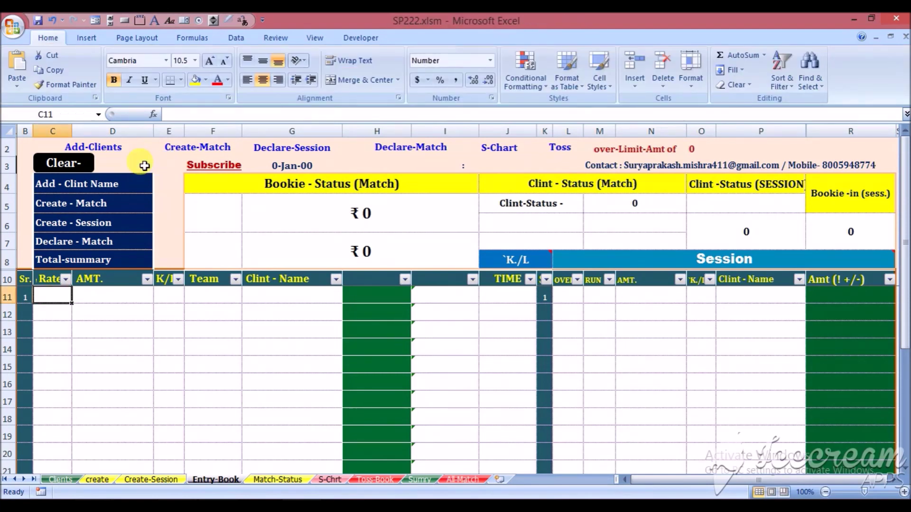
Step: Copy the Clear- button, paste it at D3, and nudge the copy into position
right_click(84, 166)
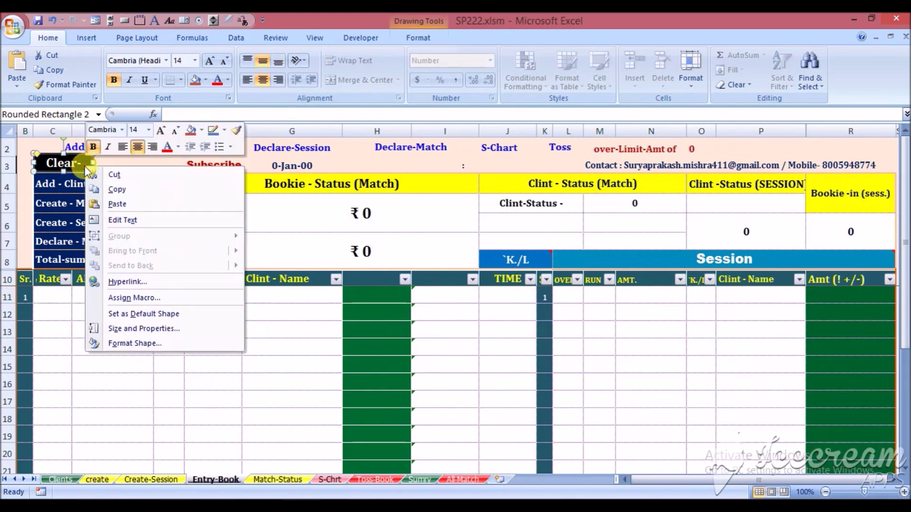
left_click(118, 189)
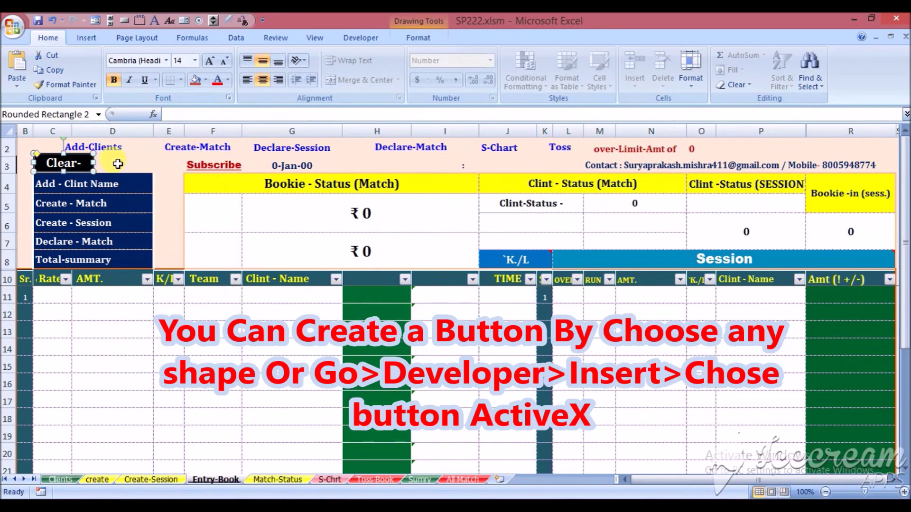
right_click(119, 166)
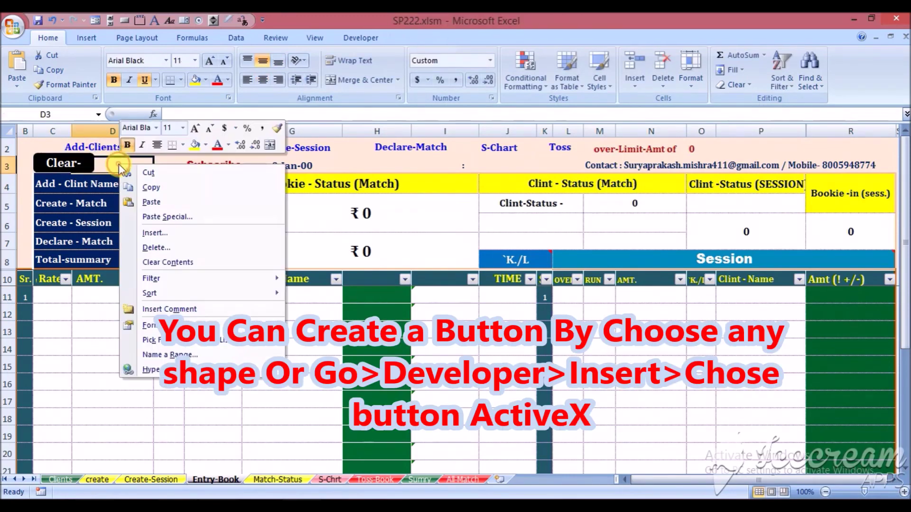
left_click(158, 202)
key("Right")
key("Right")
key("Right")
key("Right")
key("Right")
key("Right")
key("Right")
key("Right")
key("Right")
key("Right")
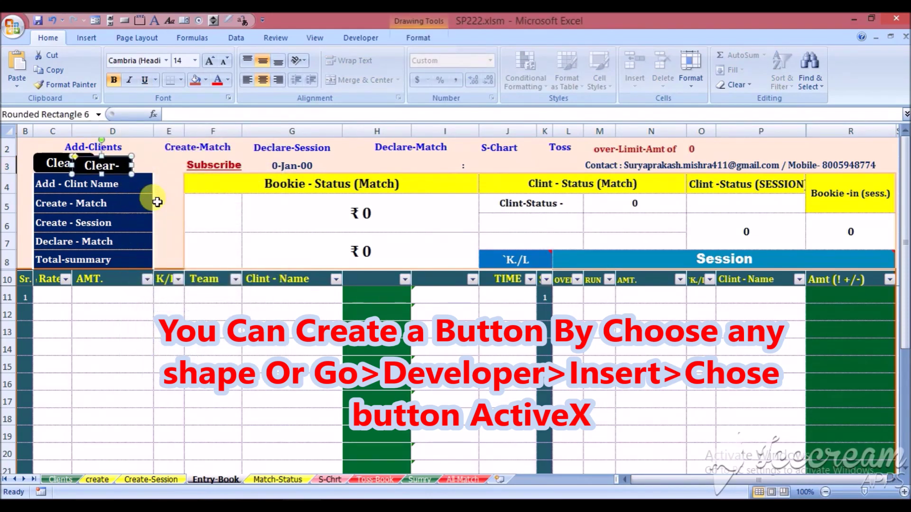
key("Right")
key("Right")
key("Right")
key("Up")
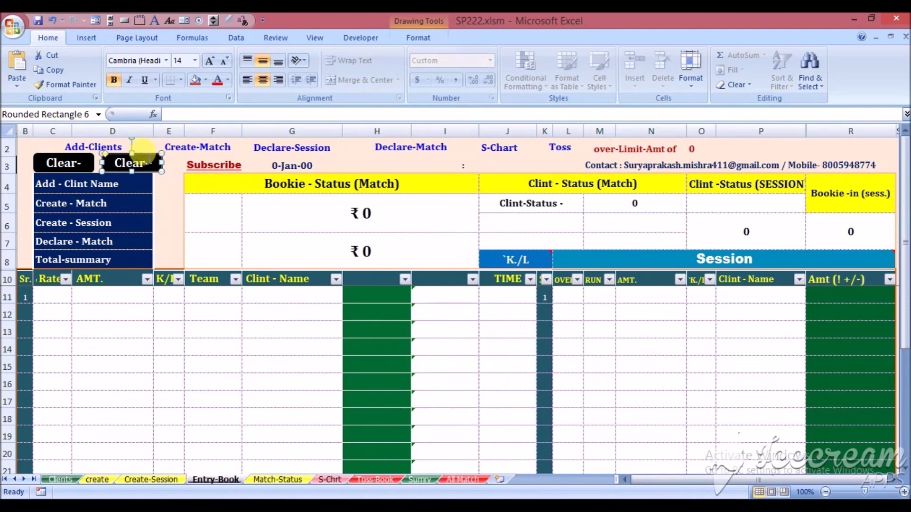
Step: Relabel the copied button 'Save'
type("Data")
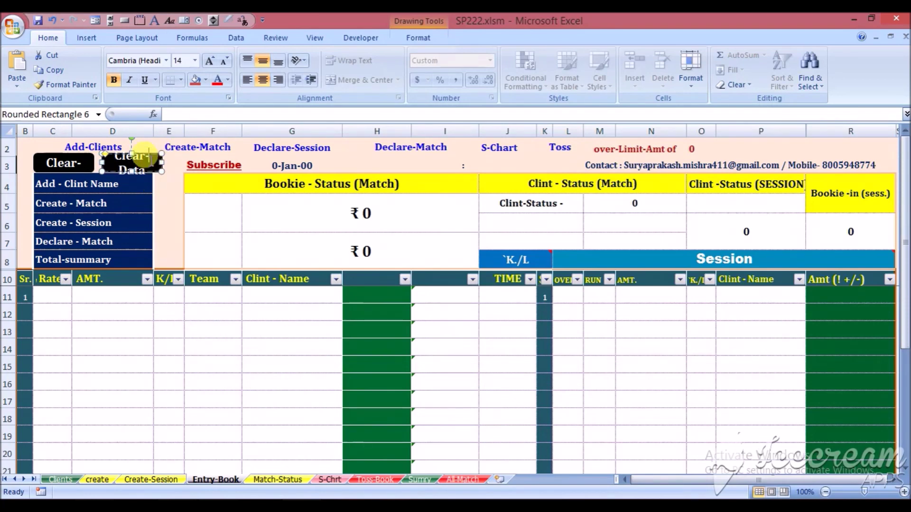
key("BackSpace")
key("BackSpace")
key("BackSpace")
key("BackSpace")
key("BackSpace")
key("BackSpace")
key("BackSpace")
key("BackSpace")
key("BackSpace")
key("BackSpace")
key("BackSpace")
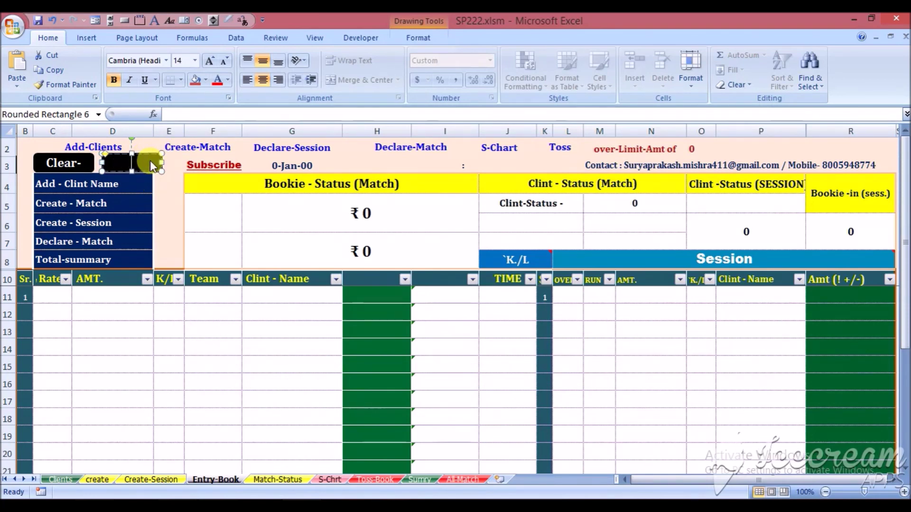
type("Save")
left_click(160, 184)
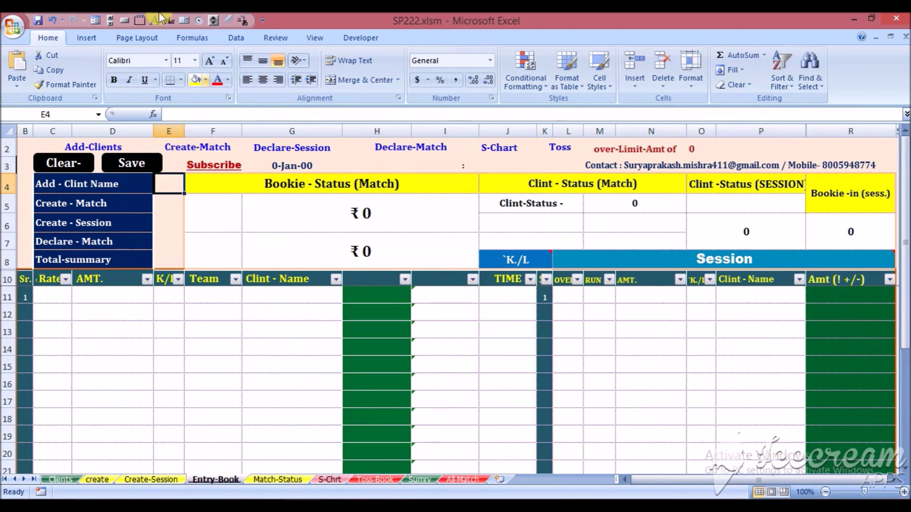
Step: Check the Insert tab, then launch Visual Basic from the Developer tab
left_click(86, 38)
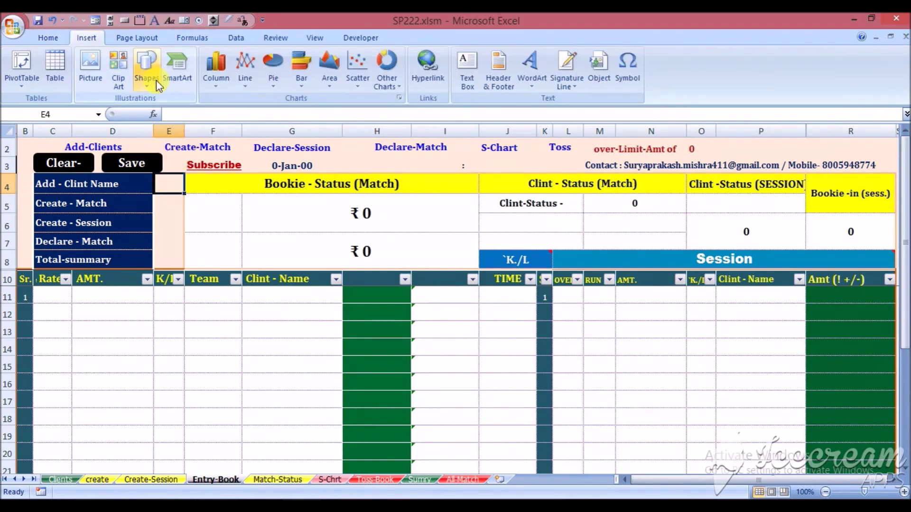
left_click(81, 169)
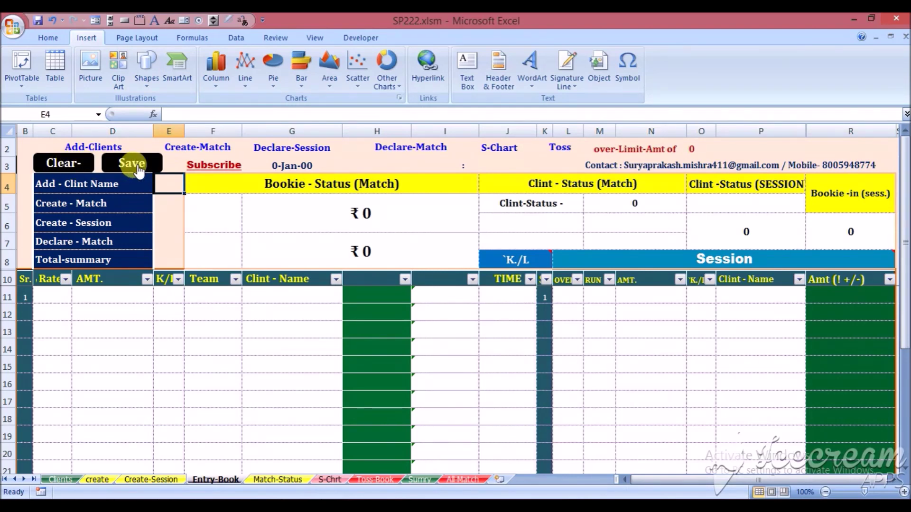
left_click(360, 38)
left_click(19, 84)
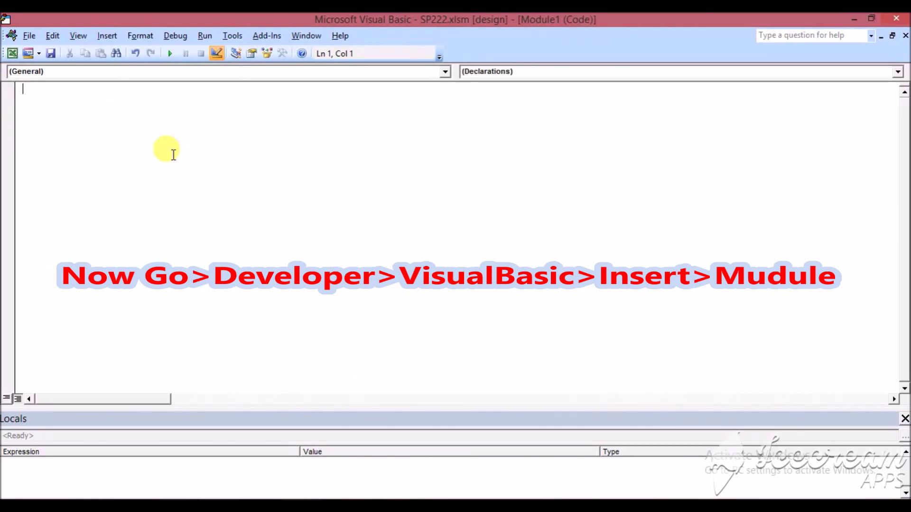
Step: Show the Project Explorer pane and insert a blank code module as Module2
left_click(78, 36)
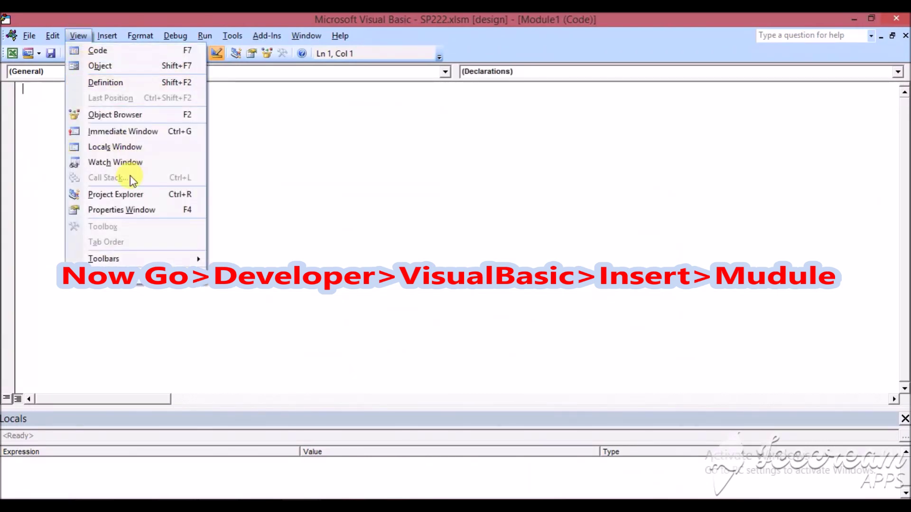
left_click(132, 196)
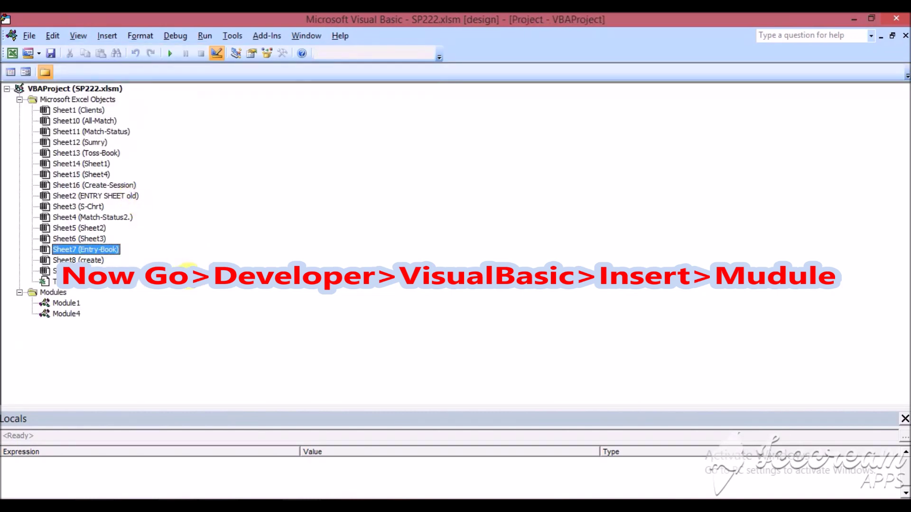
left_click(115, 36)
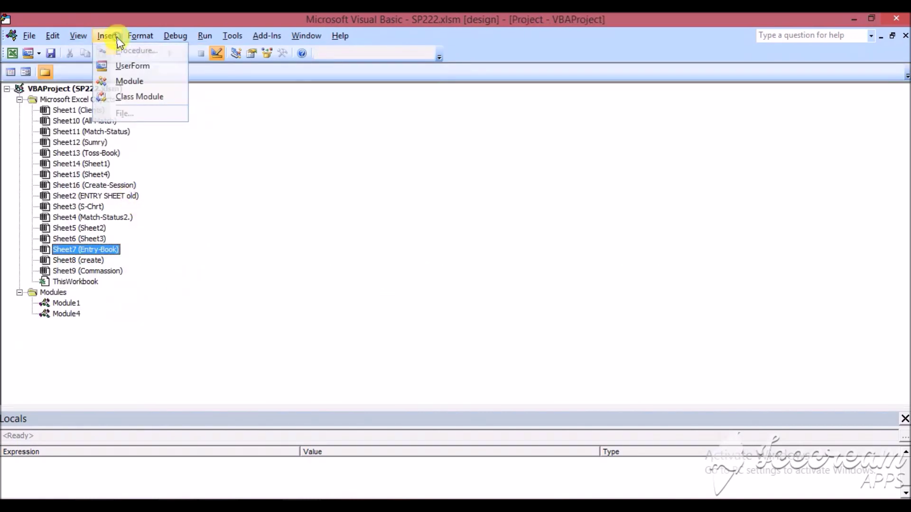
left_click(148, 83)
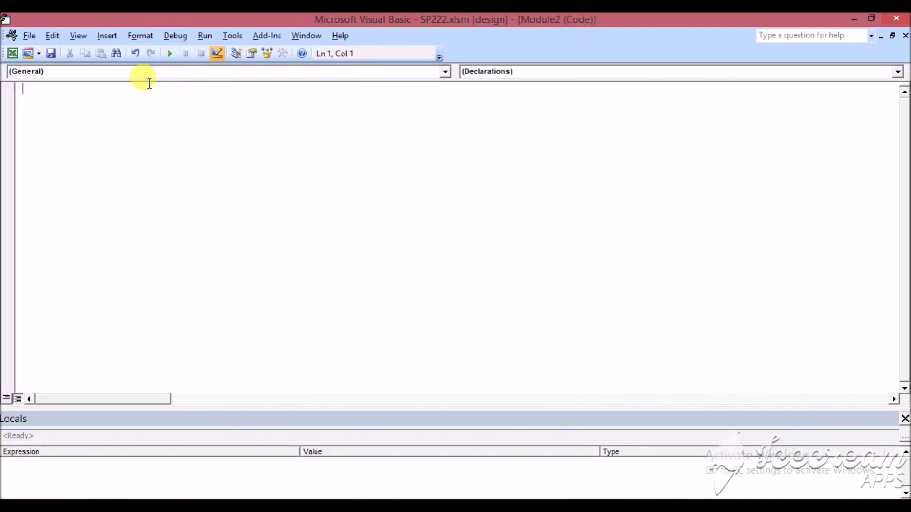